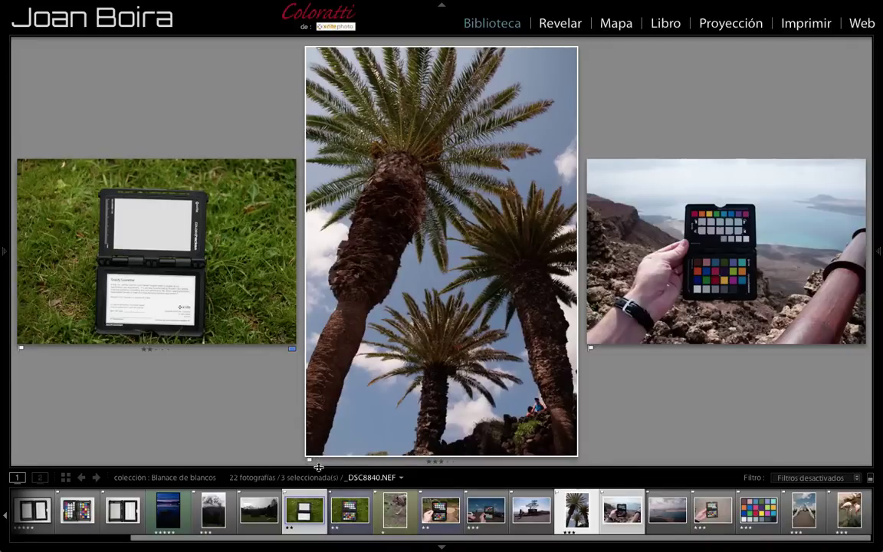
Step: Scroll the filmstrip back to its start while the three photos are shown in Survey view
{"action": "scroll", "coordinate": [328, 509], "scroll_direction": "up", "scroll_amount": 3}
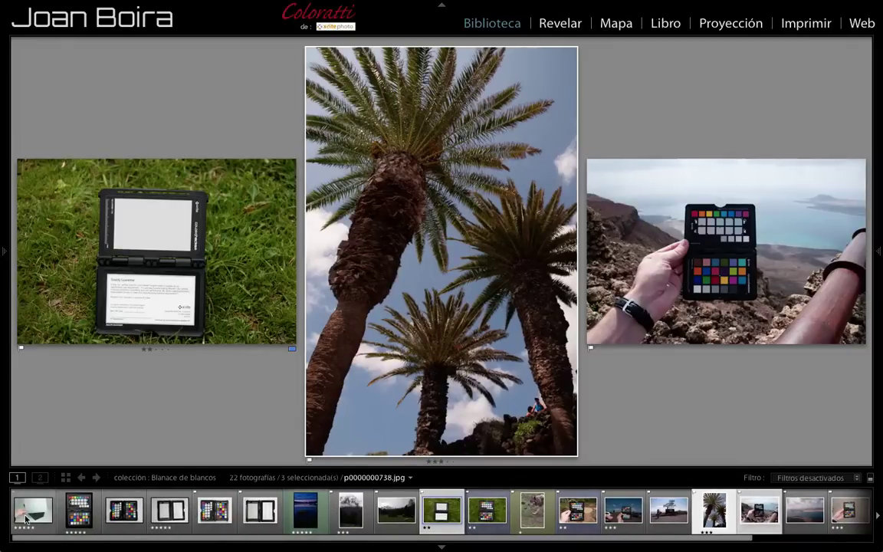
Step: Open the grey-card photo p0000000738.jpg in the Develop (Revelar) module
{"action": "left_click", "coordinate": [35, 509]}
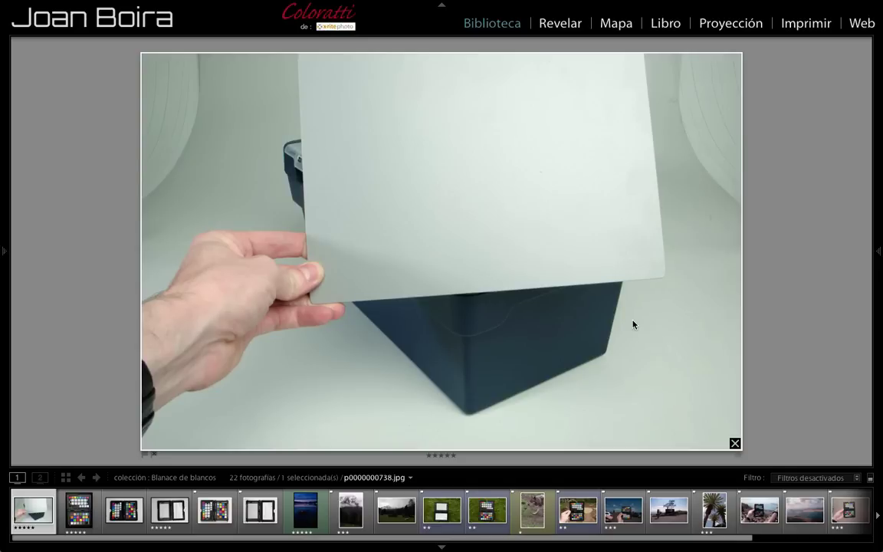
{"action": "left_click", "coordinate": [562, 19]}
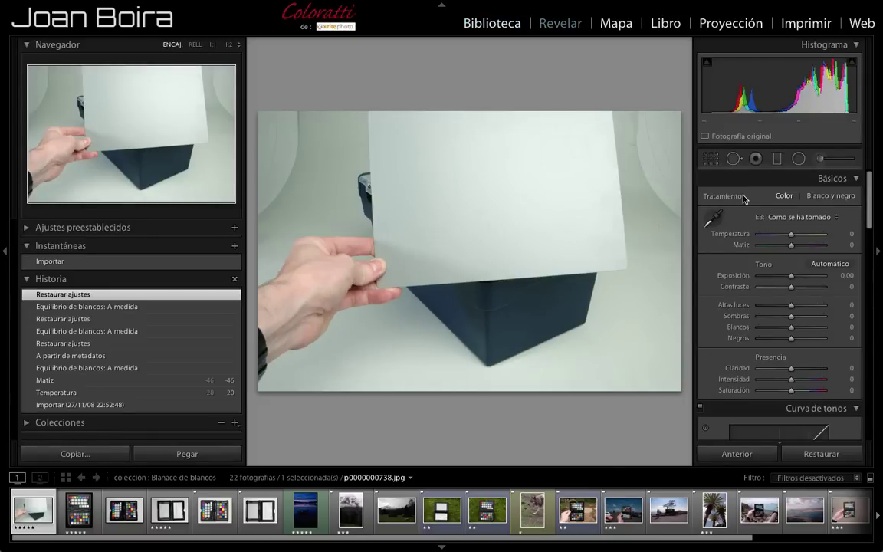
Step: Reset p0000000738.jpg's adjustments, enlarge it, and show the file info overlay
{"action": "left_click", "coordinate": [831, 456]}
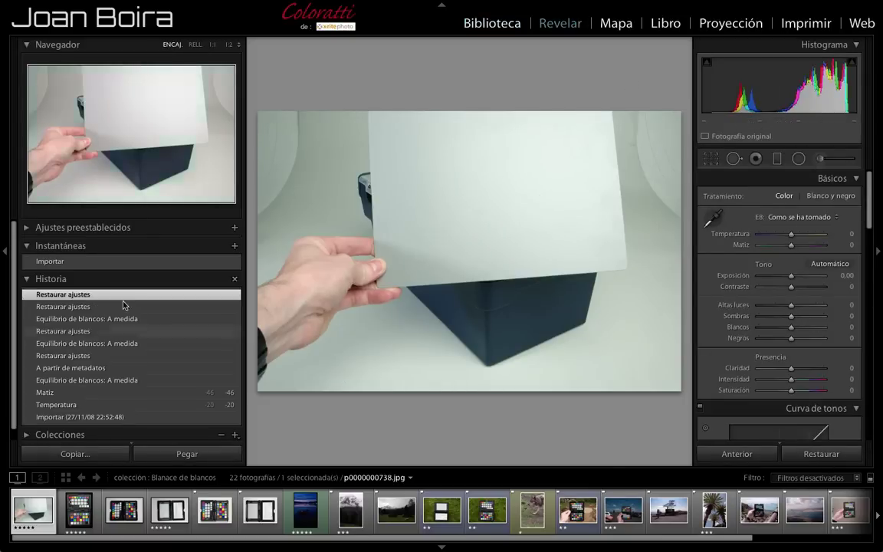
{"action": "left_click", "coordinate": [3, 226]}
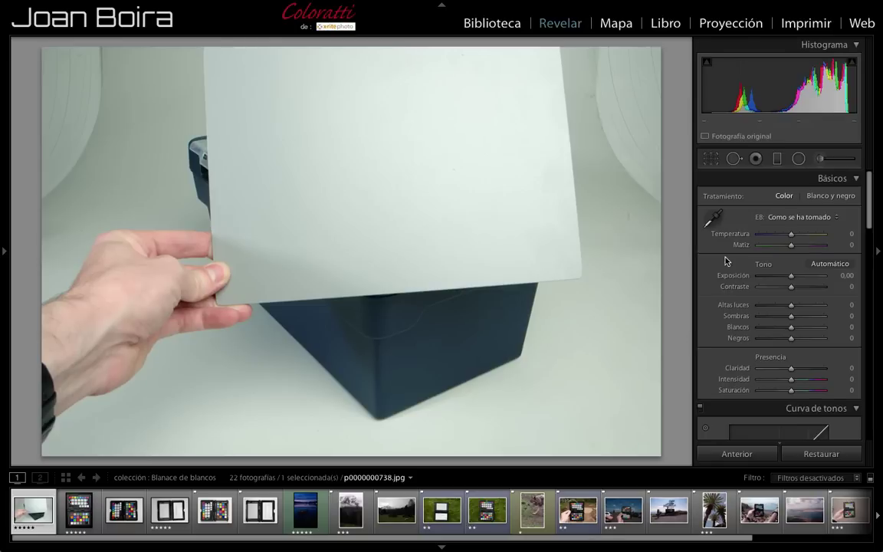
{"action": "scroll", "coordinate": [725, 261], "scroll_direction": "down", "scroll_amount": 1}
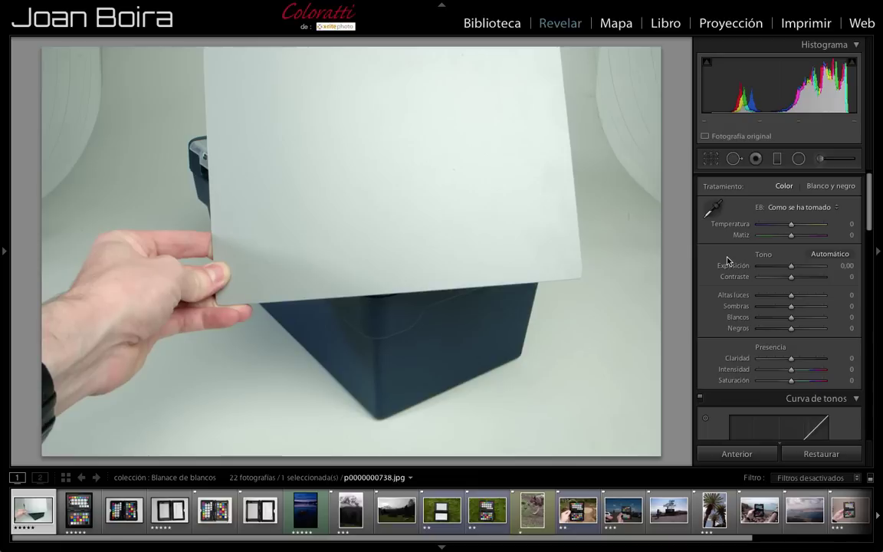
{"action": "key", "text": "i"}
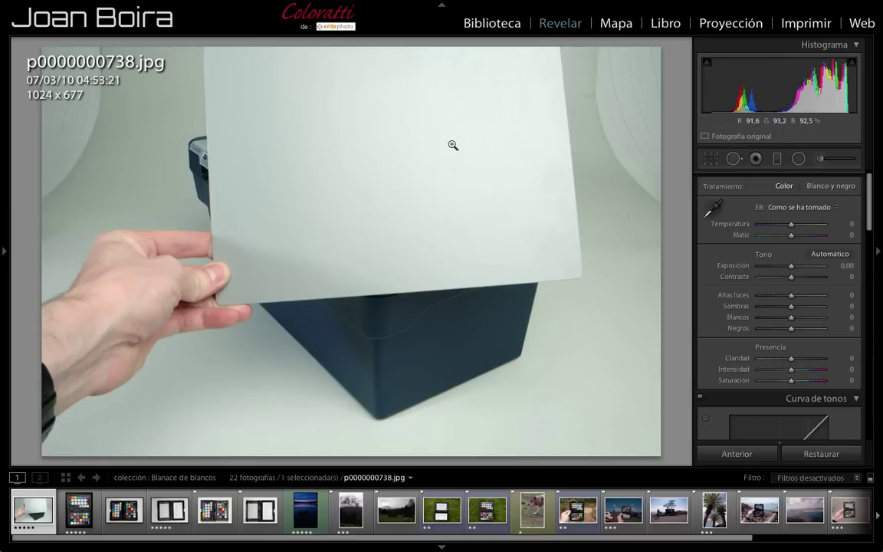
Step: Set a custom white balance by sampling the grey card with the WB eyedropper
{"action": "left_click", "coordinate": [711, 207]}
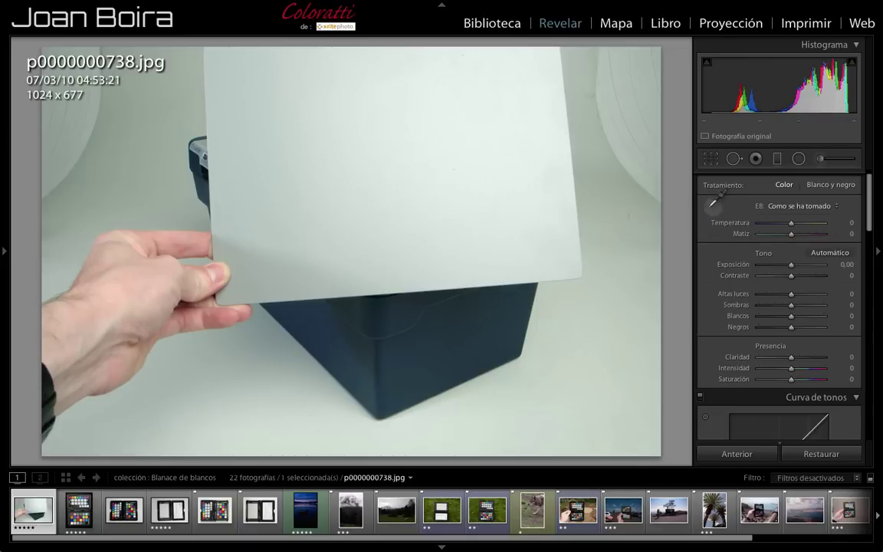
{"action": "scroll", "coordinate": [735, 191], "scroll_direction": "up", "scroll_amount": 1}
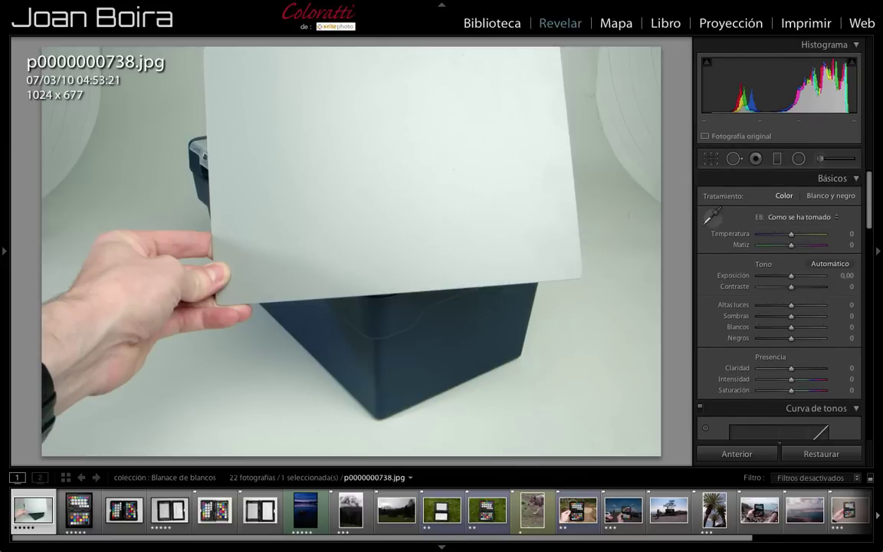
{"action": "left_click", "coordinate": [274, 229]}
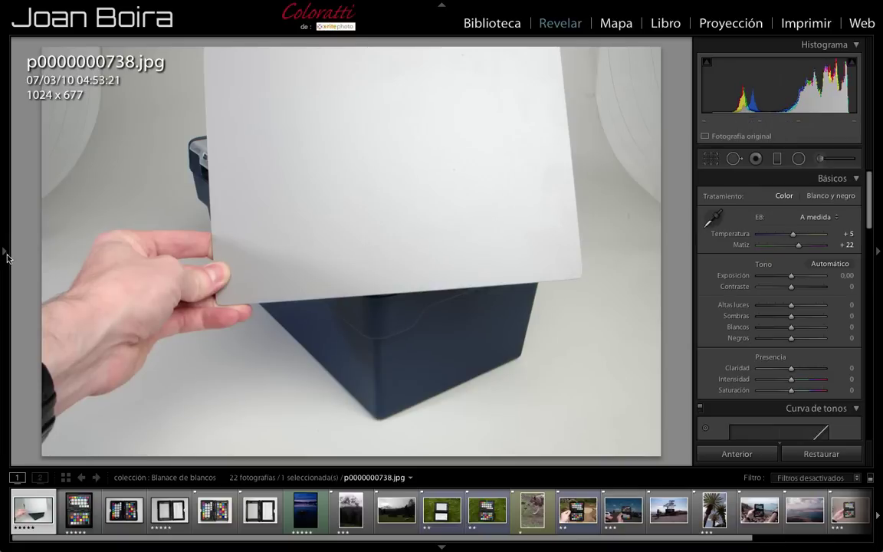
Step: Compare the reset and custom white balance versions in History, then advance to fotos_blog_121109_001.dng
{"action": "left_click", "coordinate": [5, 251]}
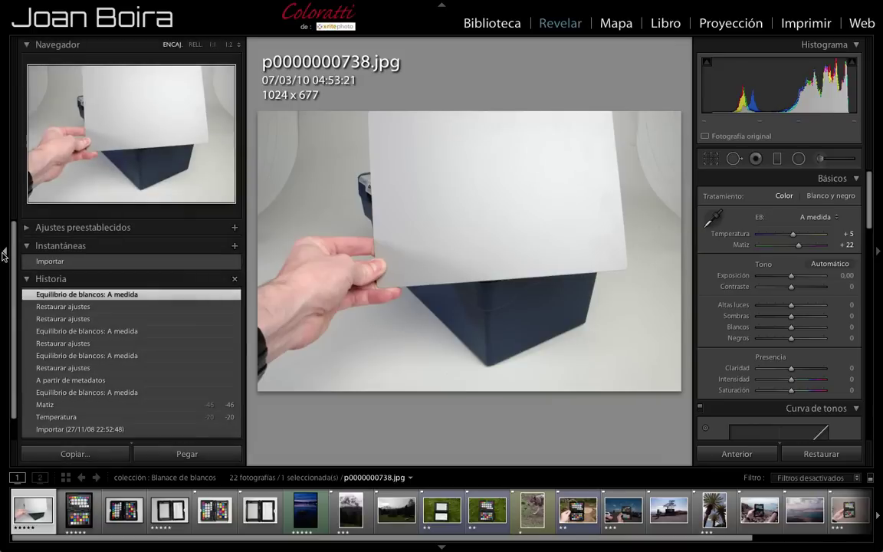
{"action": "left_click", "coordinate": [84, 306]}
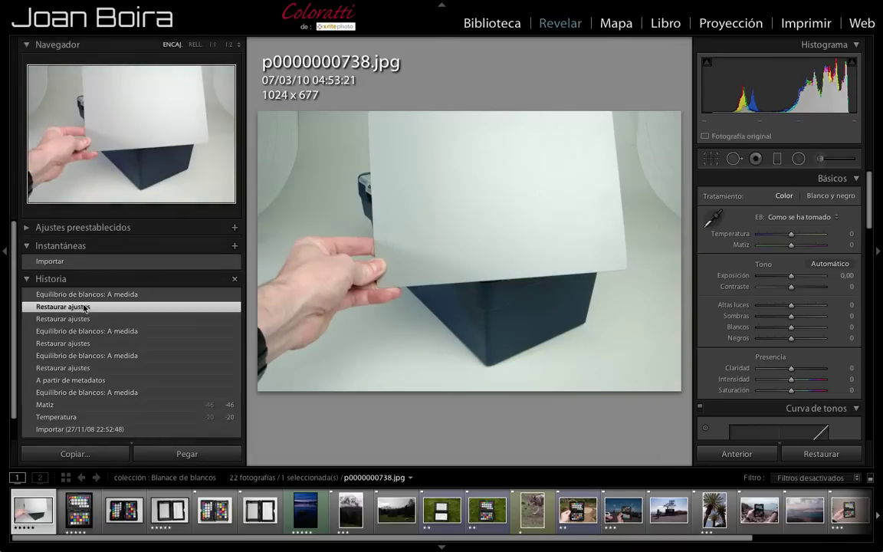
{"action": "left_click", "coordinate": [880, 308]}
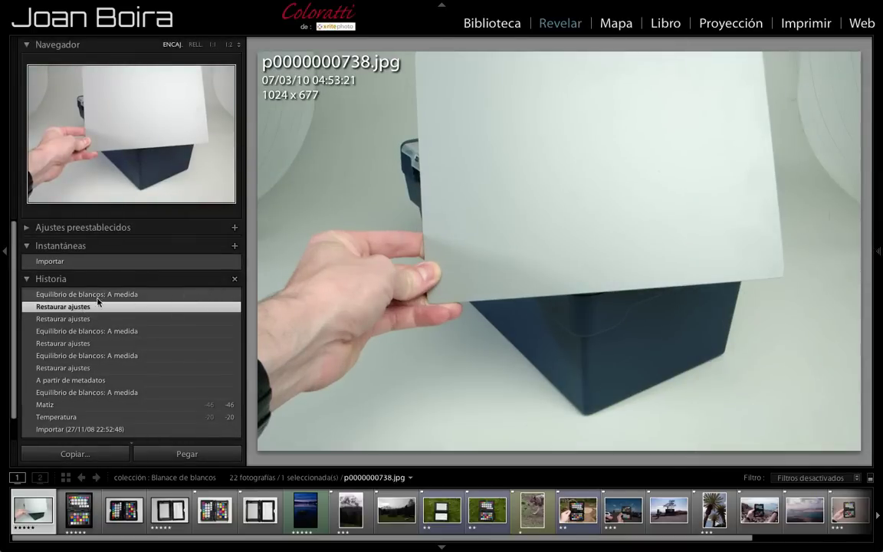
{"action": "left_click", "coordinate": [151, 295]}
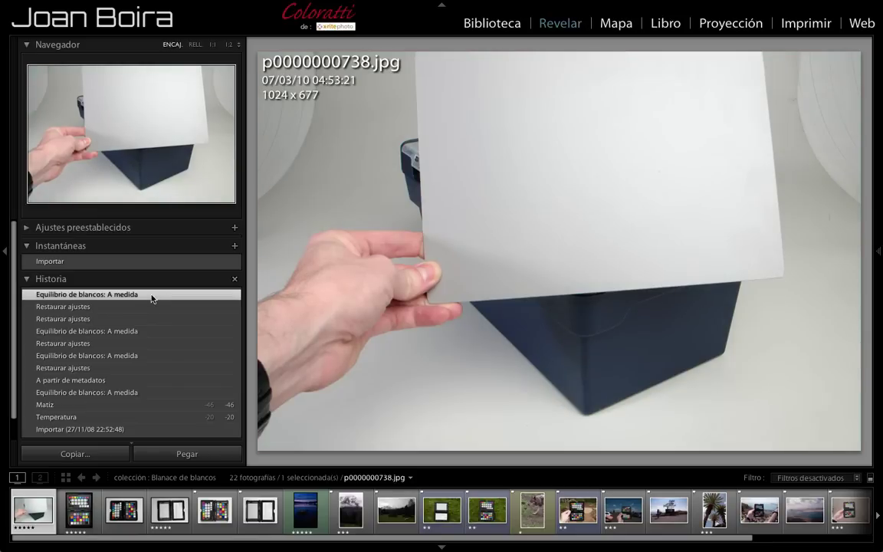
{"action": "left_click", "coordinate": [150, 306]}
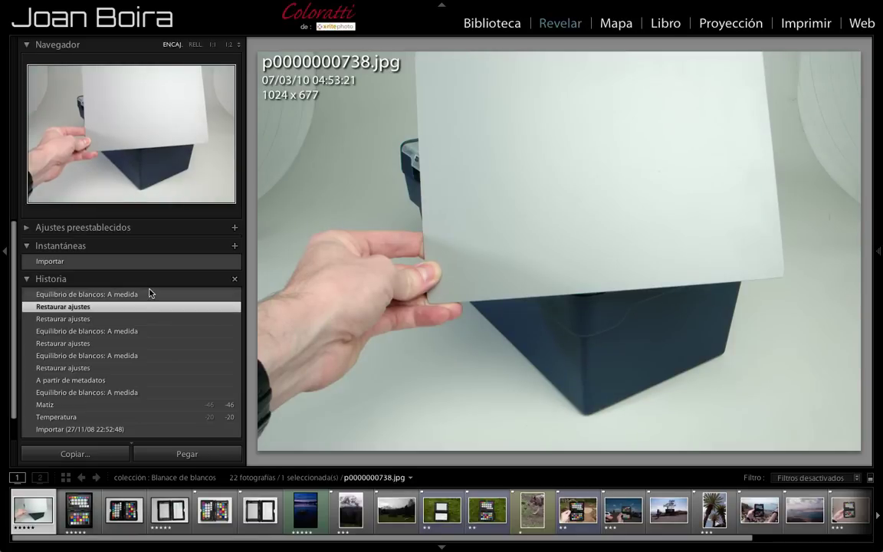
{"action": "left_click", "coordinate": [149, 293]}
{"action": "left_click", "coordinate": [153, 307]}
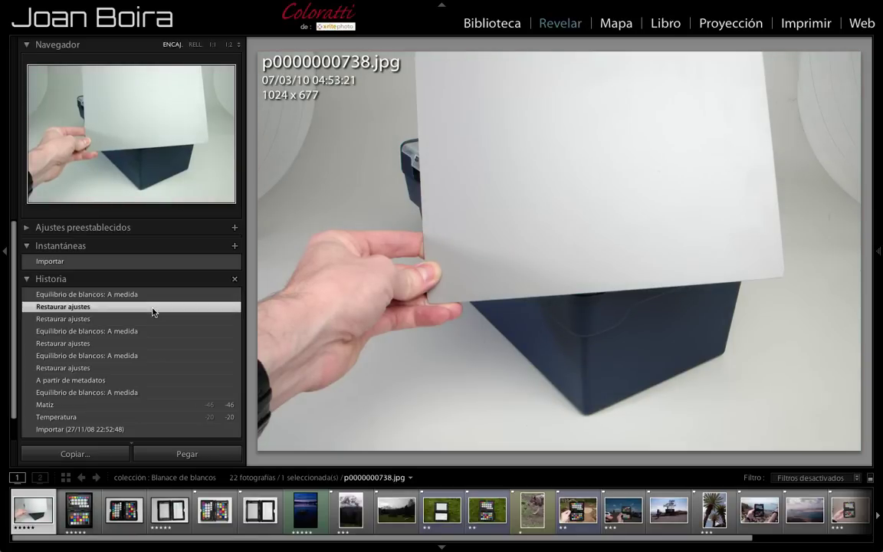
{"action": "left_click", "coordinate": [152, 294]}
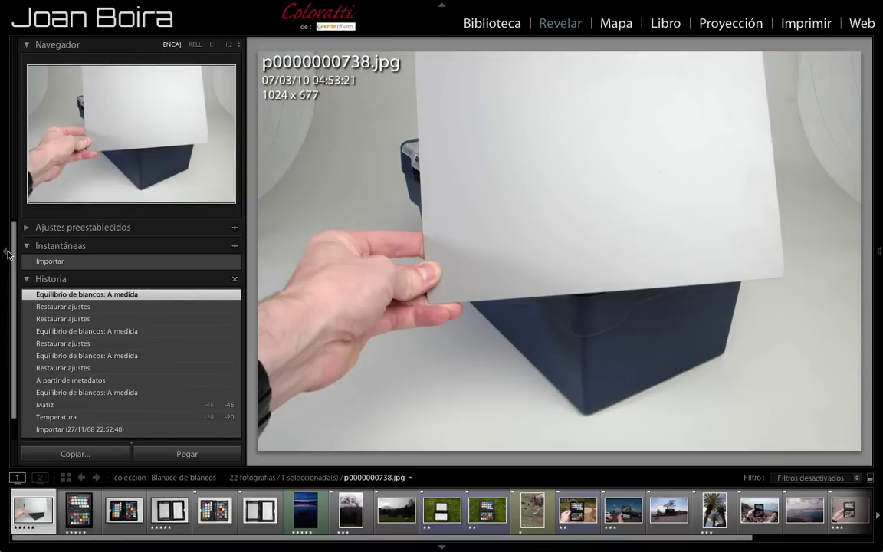
{"action": "left_click", "coordinate": [6, 251]}
{"action": "key", "text": "Right"}
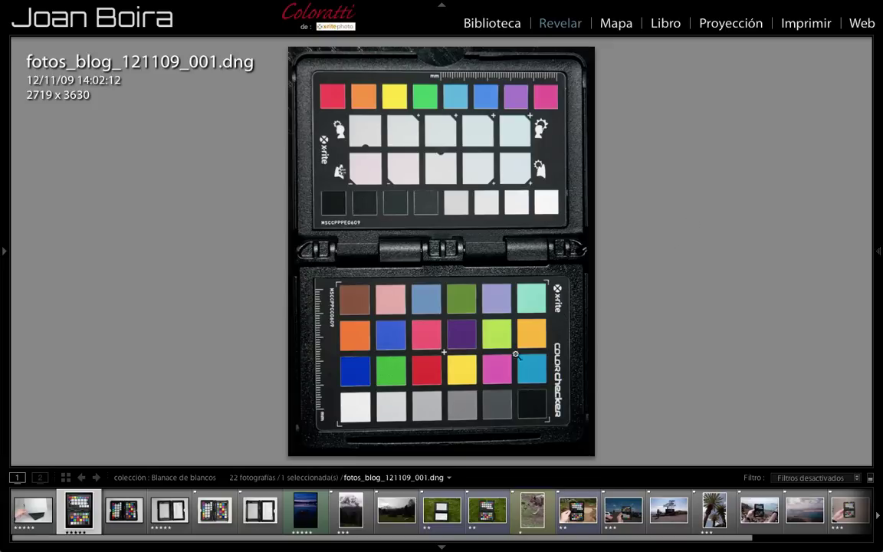
Step: Switch to fotos_blog_121109_011.dng, the flat-lying ColorChecker Passport shot, from the filmstrip
{"action": "left_click", "coordinate": [135, 515]}
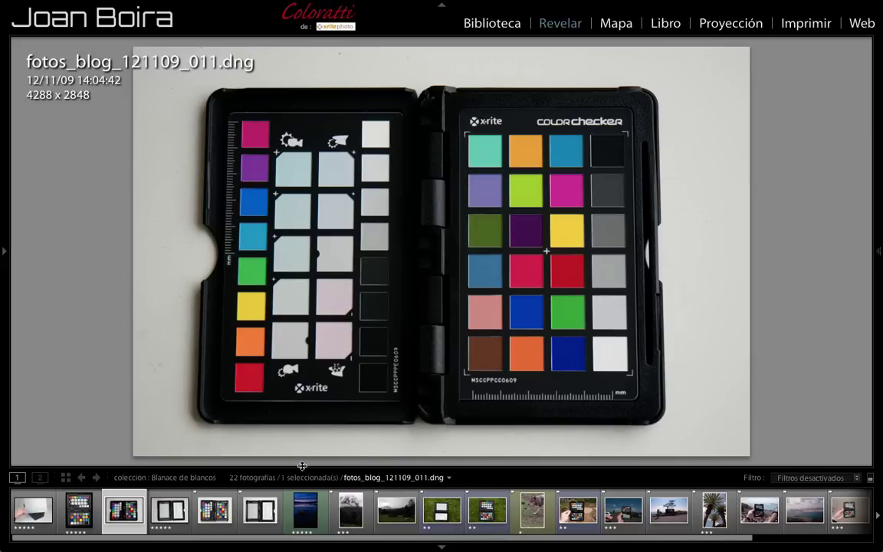
Step: Select _DSC6990.NEF with the wolf photo _DSC6963.NEF and show the development panel (5400, tint +3)
{"action": "left_click", "coordinate": [170, 511]}
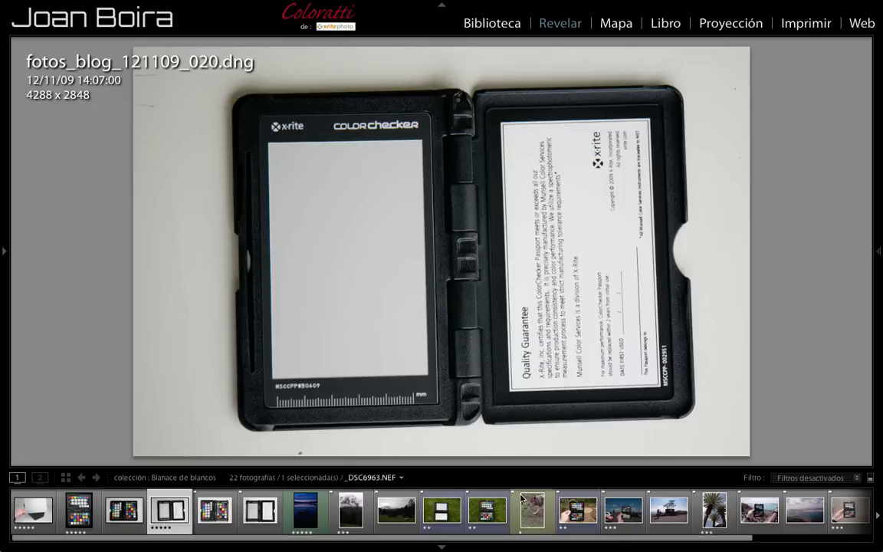
{"action": "scroll", "coordinate": [521, 498], "scroll_direction": "down", "scroll_amount": 3}
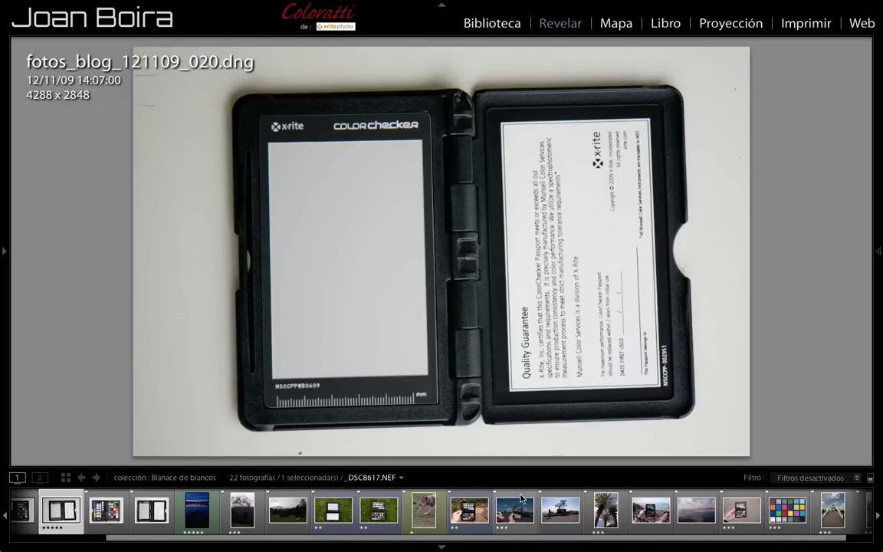
{"action": "left_click", "coordinate": [426, 510]}
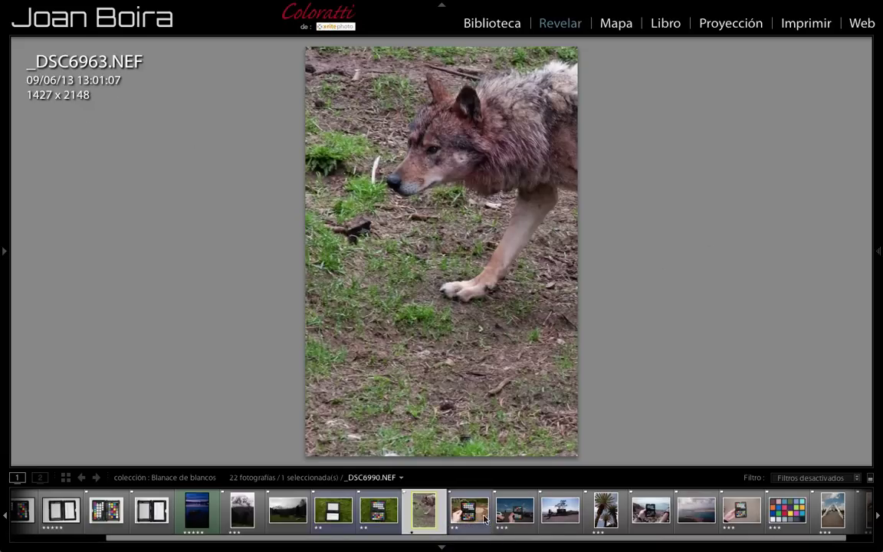
{"action": "left_click", "coordinate": [472, 513]}
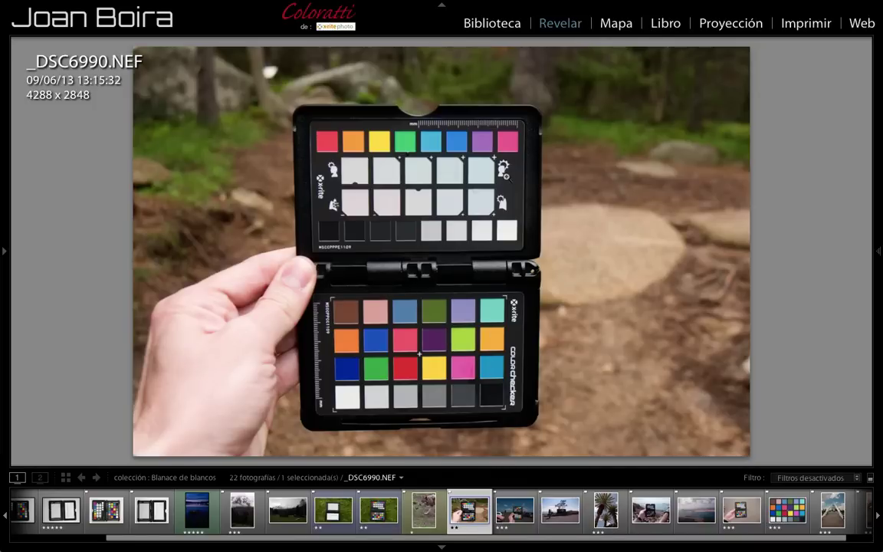
{"action": "left_click", "coordinate": [423, 520]}
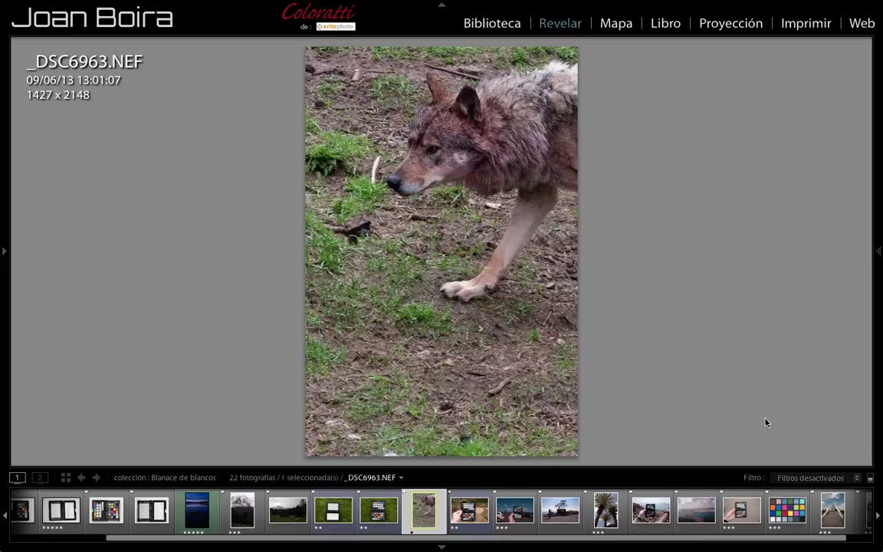
{"action": "left_click", "coordinate": [470, 512]}
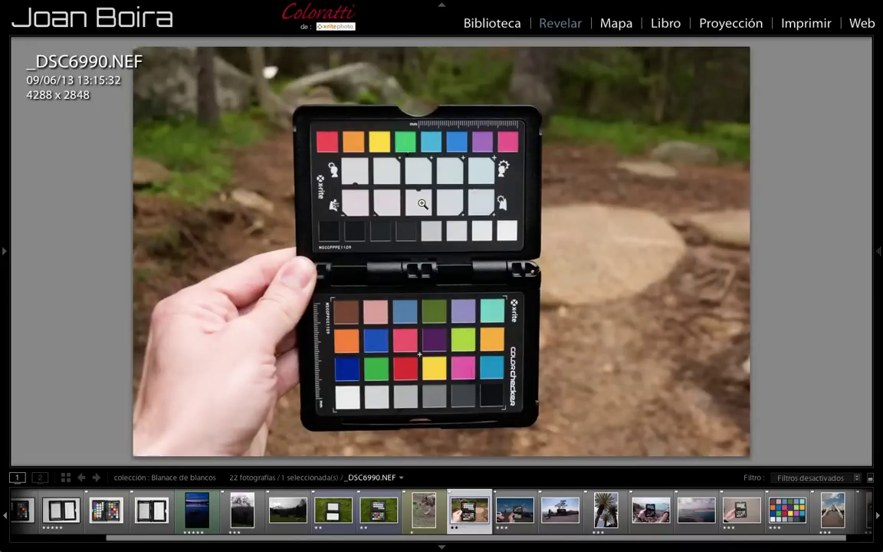
{"action": "left_click", "coordinate": [421, 513], "text": "ctrl"}
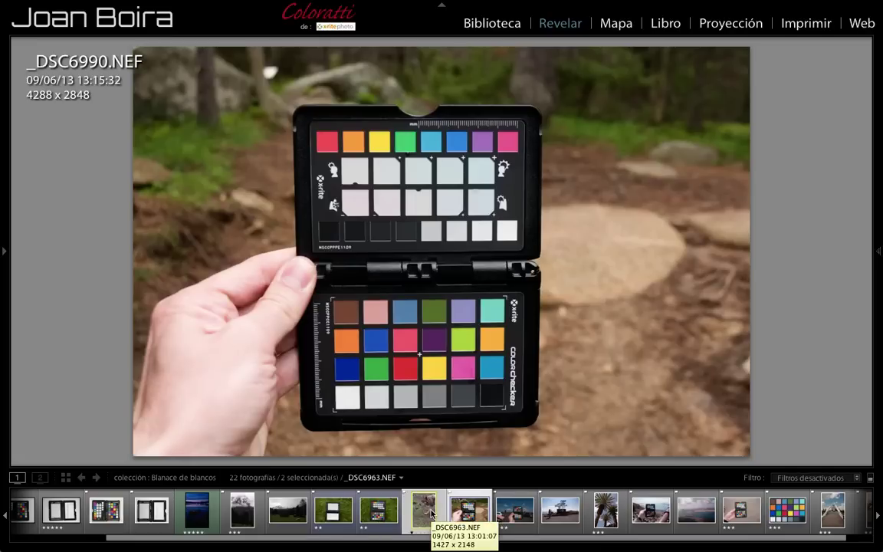
{"action": "key", "text": "F8"}
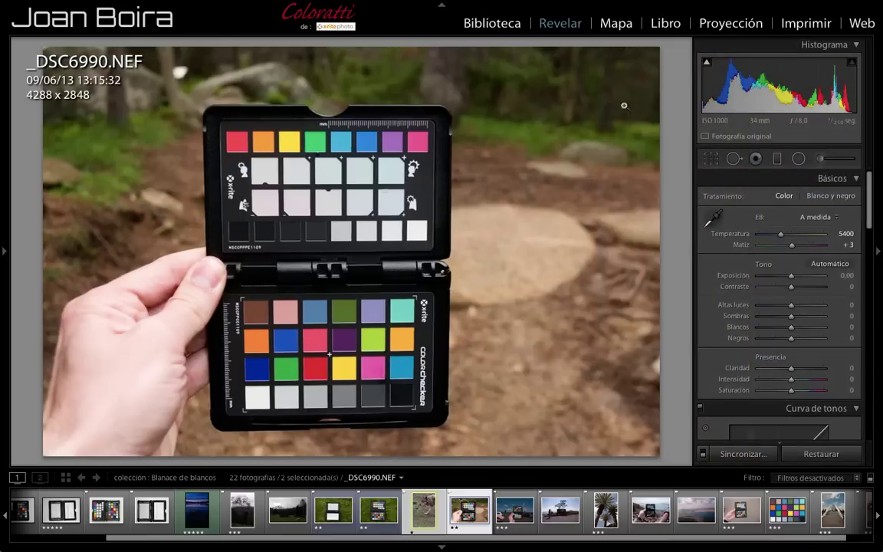
Step: Set white balance from the ColorChecker's light grey patch (5400, tint +2) and call up Copy Settings
{"action": "left_click", "coordinate": [705, 228]}
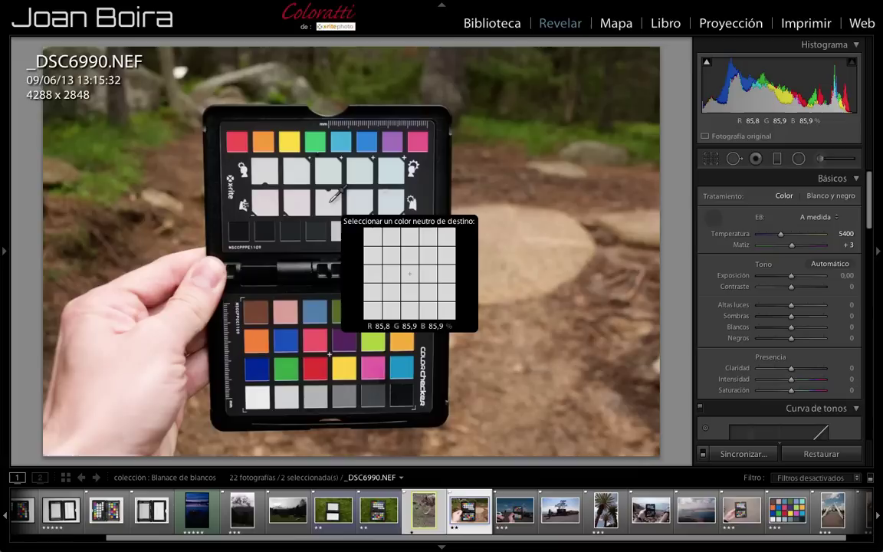
{"action": "left_click", "coordinate": [271, 171]}
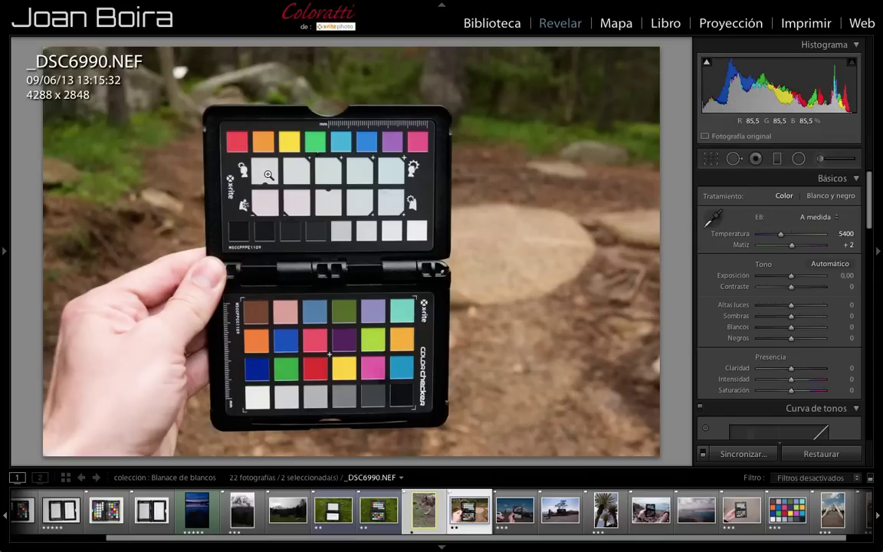
{"action": "key", "text": "ctrl+shift+c"}
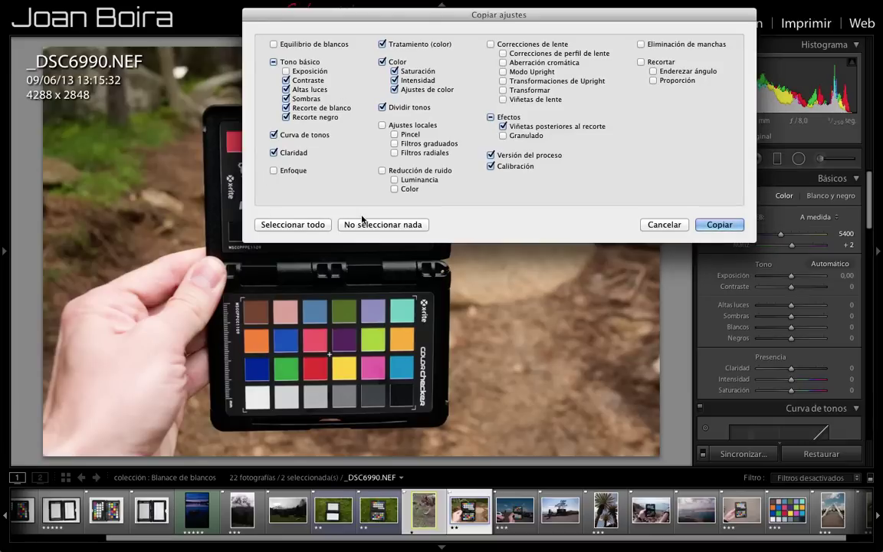
Step: Check only White Balance in Copiar ajustes, then cancel without copying
{"action": "left_click", "coordinate": [367, 224]}
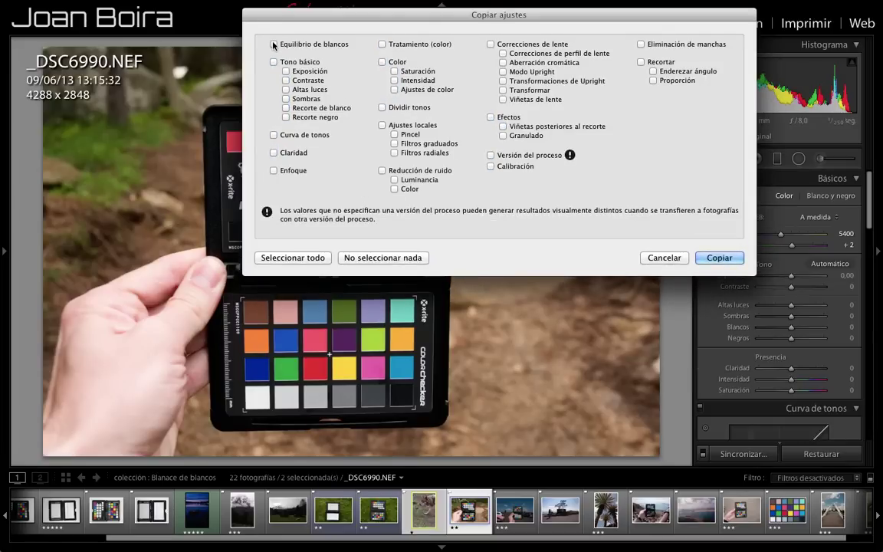
{"action": "left_click", "coordinate": [274, 44]}
{"action": "left_click", "coordinate": [490, 155]}
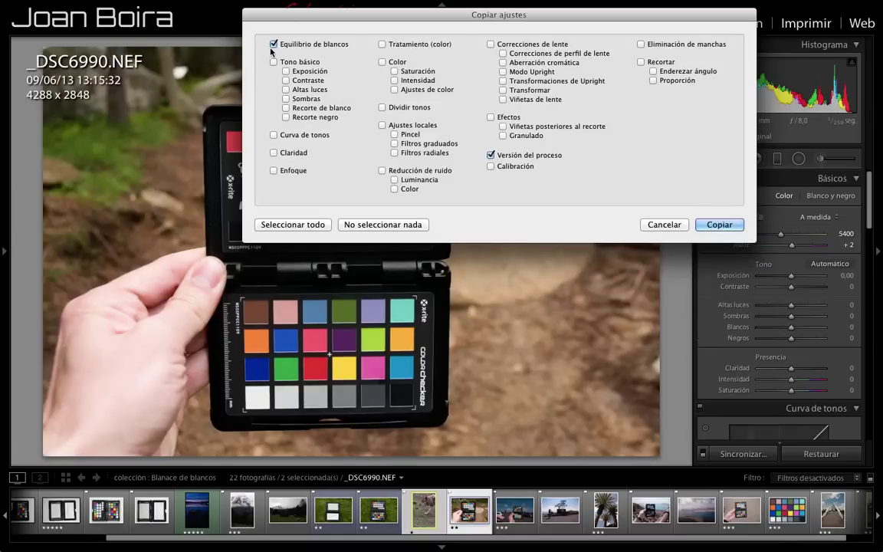
{"action": "left_click", "coordinate": [659, 225]}
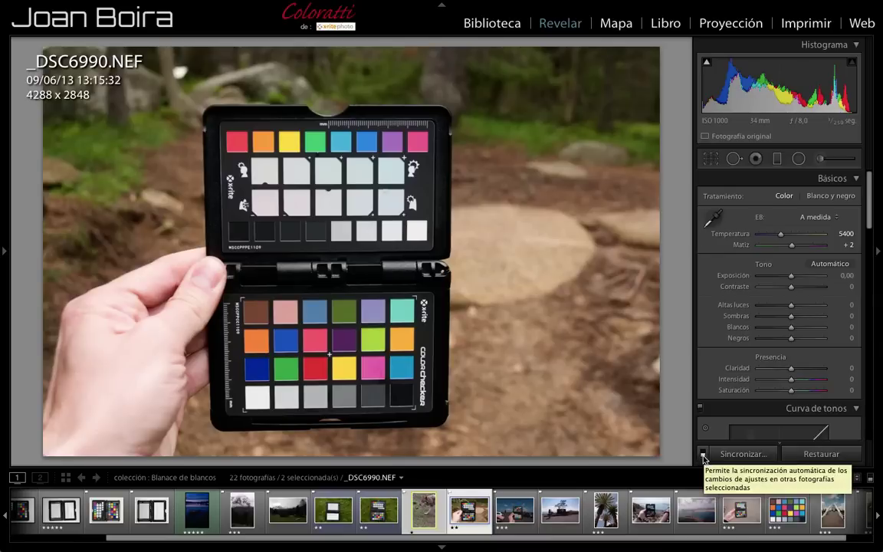
Step: With Auto Sync on, eyedrop a grey patch for 5350, tint +2 on both photos, then disable Auto Sync
{"action": "left_click", "coordinate": [703, 456]}
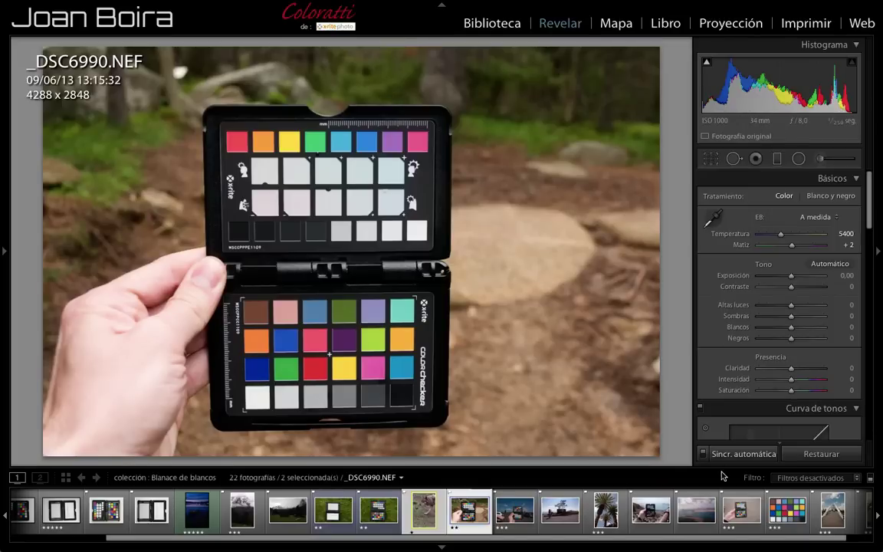
{"action": "left_click", "coordinate": [715, 222]}
{"action": "left_click", "coordinate": [299, 194]}
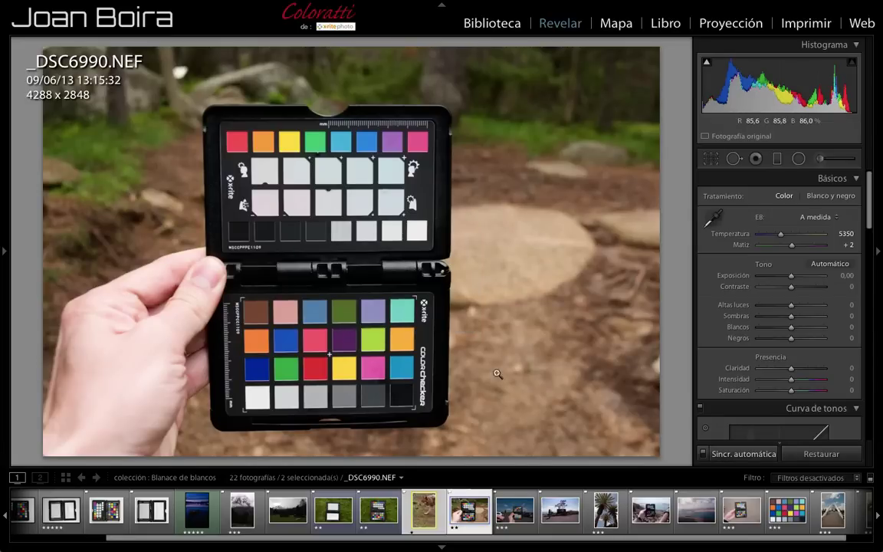
{"action": "left_click", "coordinate": [703, 453]}
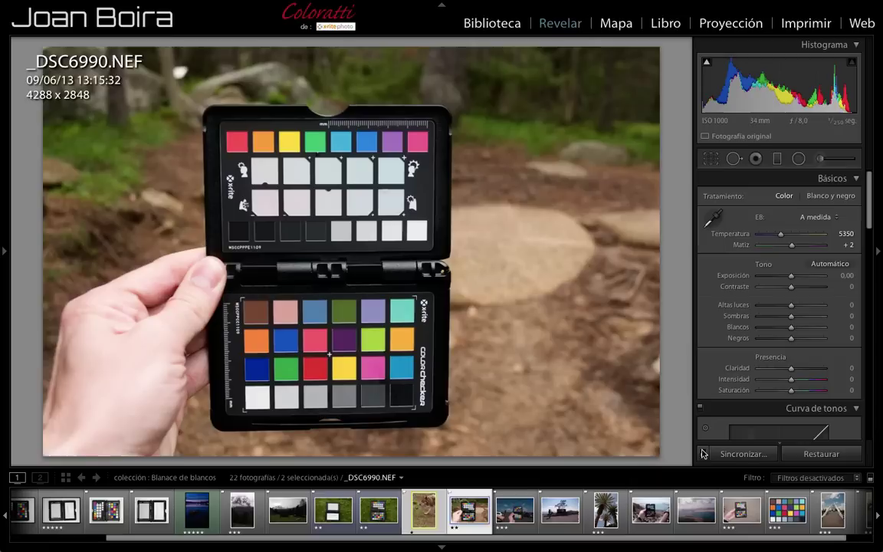
Step: Compare wolf photo _DSC6963.NEF before and after its synced 5,4K white balance in Before/After view
{"action": "left_click", "coordinate": [424, 510]}
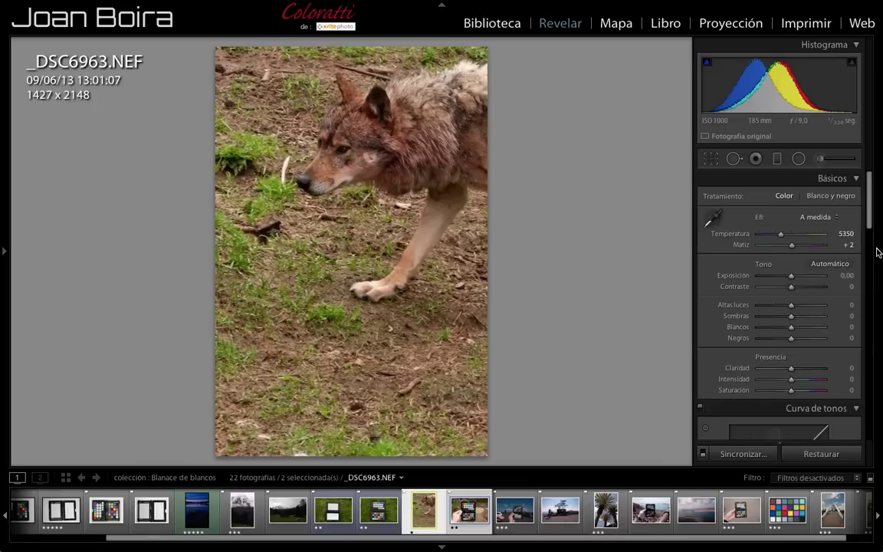
{"action": "left_click", "coordinate": [878, 252]}
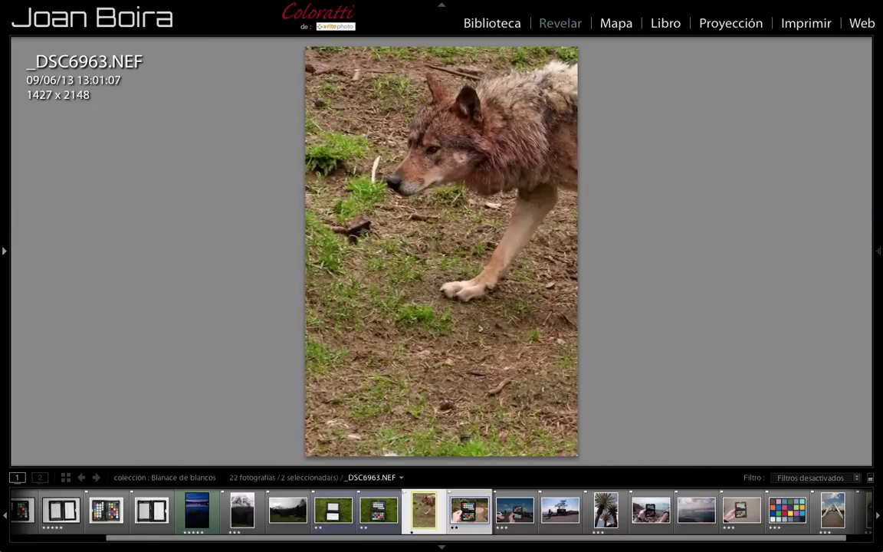
{"action": "left_click", "coordinate": [3, 249]}
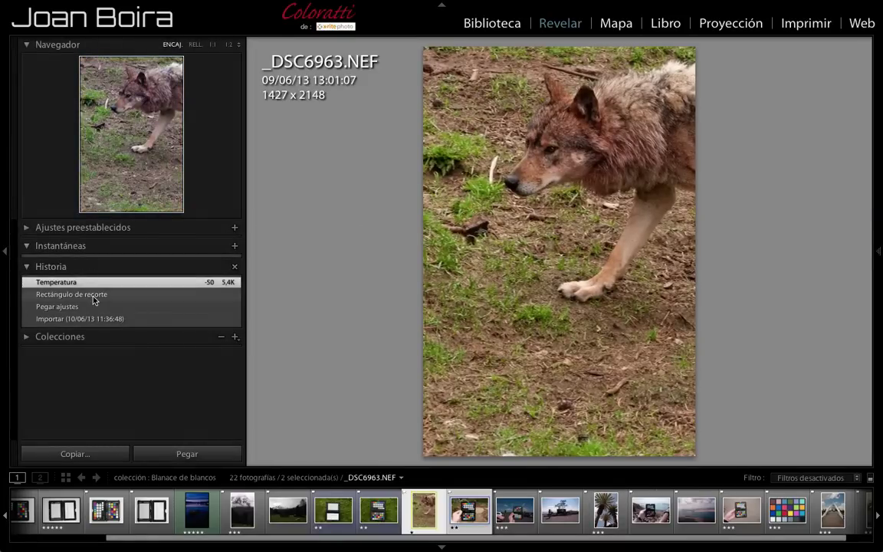
{"action": "left_click", "coordinate": [94, 298]}
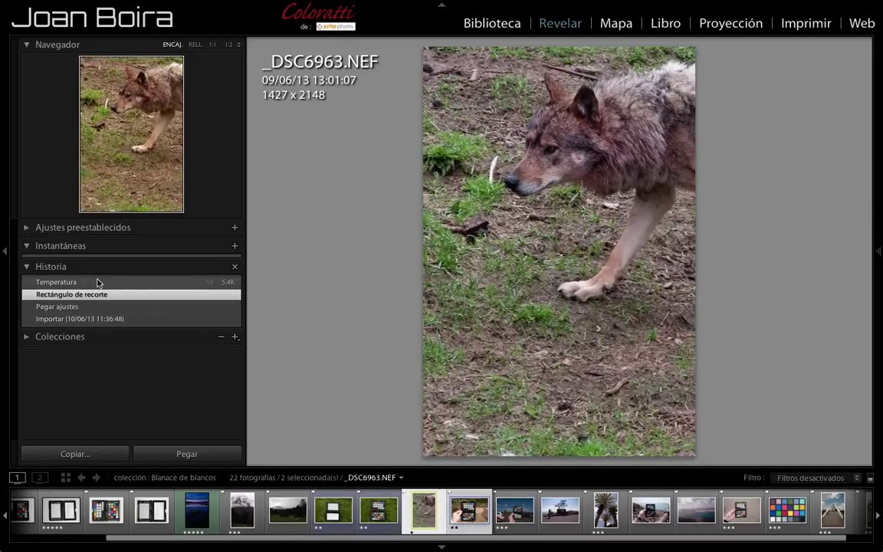
{"action": "left_click", "coordinate": [97, 282]}
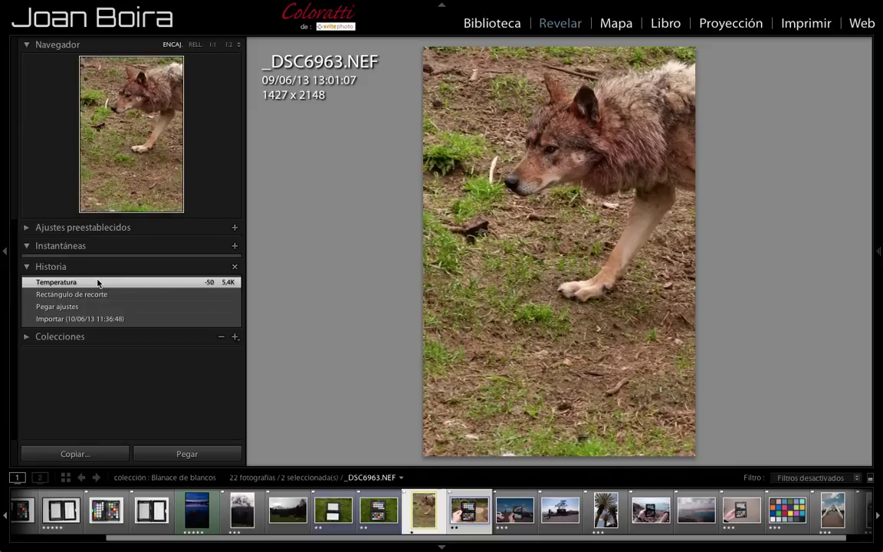
{"action": "key", "text": "y"}
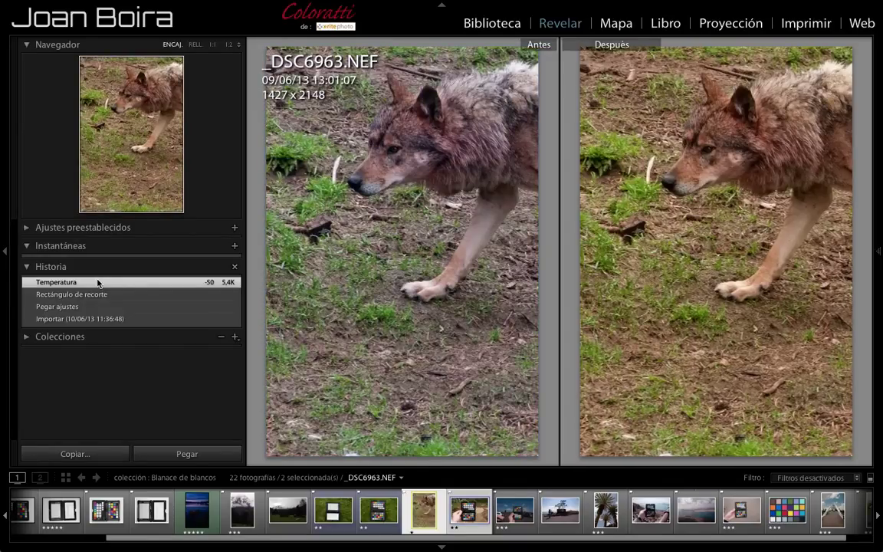
{"action": "key", "text": "i"}
{"action": "key", "text": "i"}
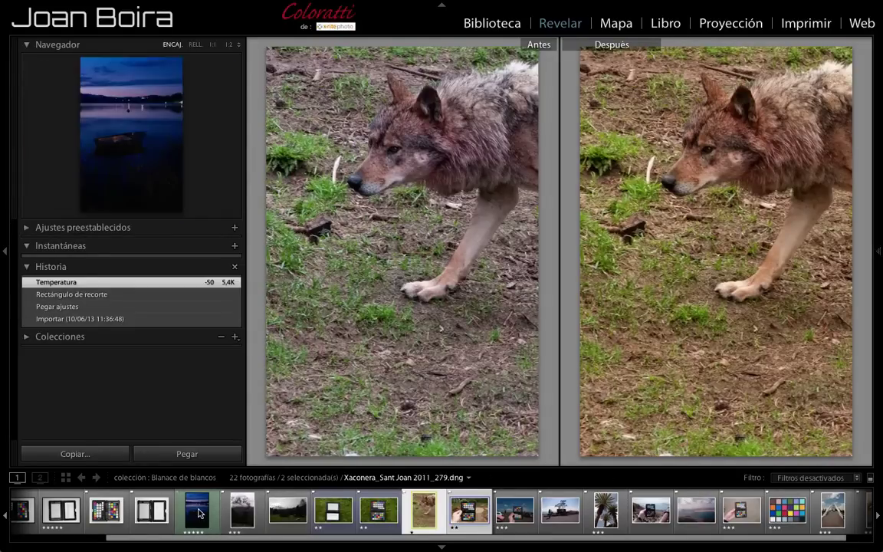
Step: Open lake photo Xaconera_Sant Joan 2011_279.dng, reset it, and restore the 'Exportar - Disco duro' history state
{"action": "left_click", "coordinate": [197, 510]}
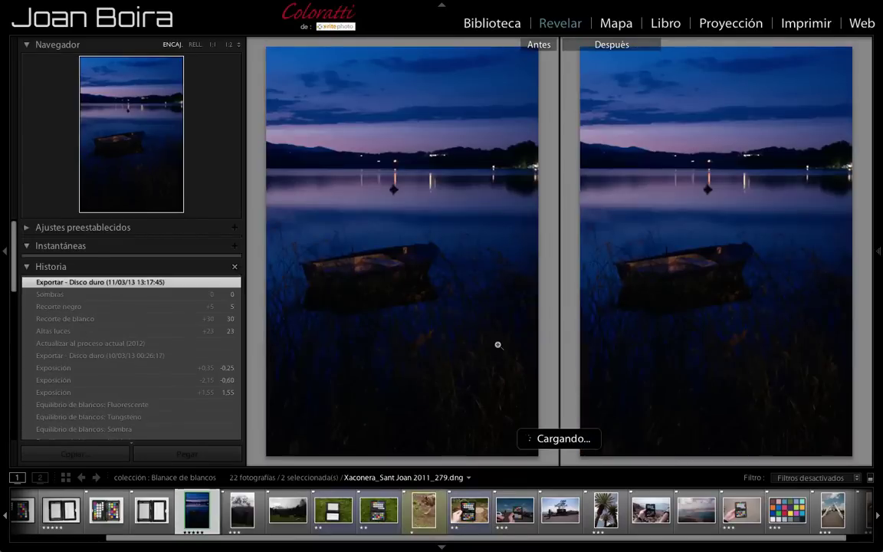
{"action": "key", "text": "y"}
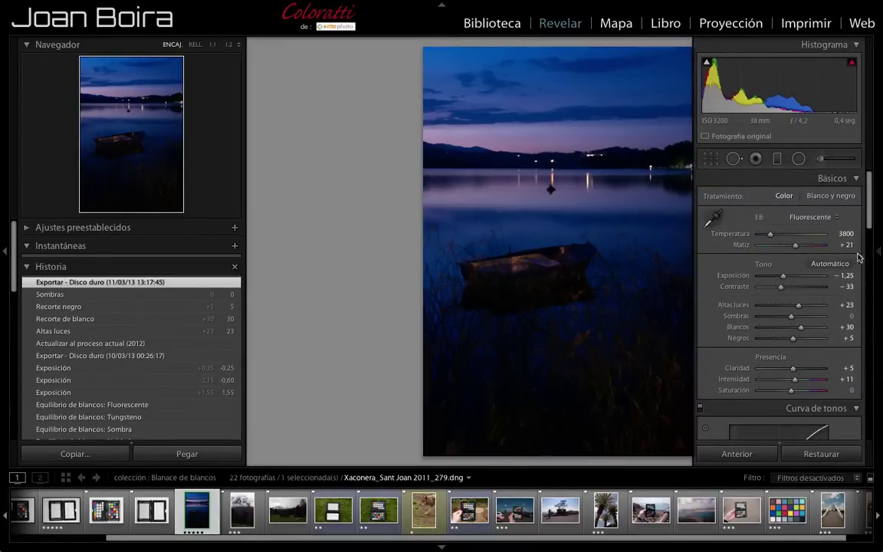
{"action": "key", "text": "F8"}
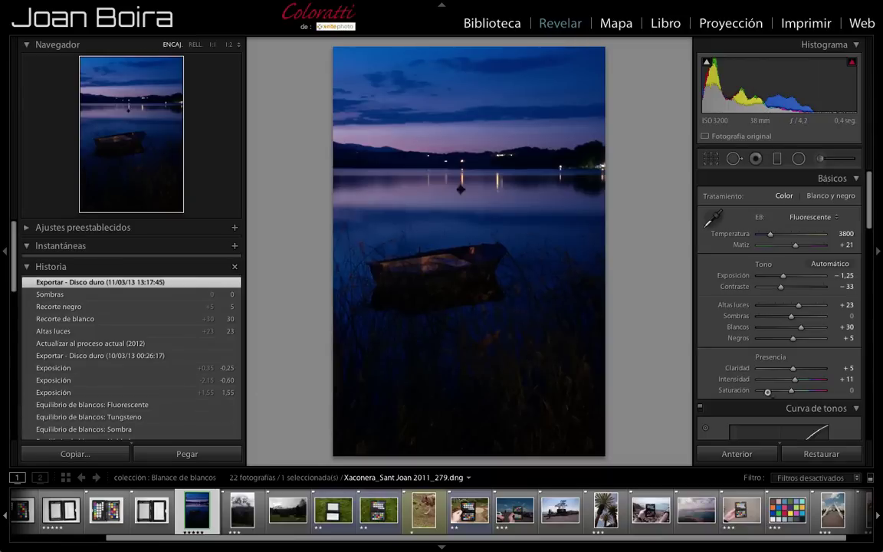
{"action": "left_click", "coordinate": [807, 454]}
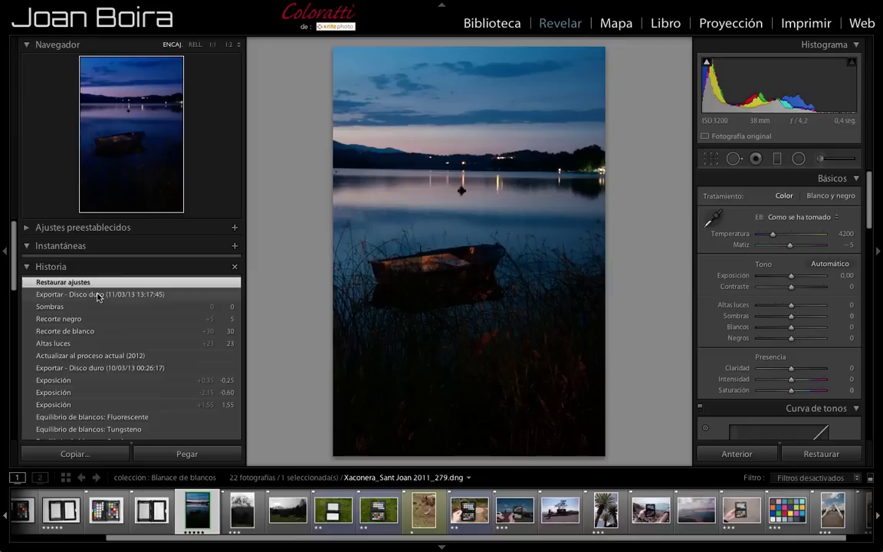
{"action": "left_click", "coordinate": [98, 295]}
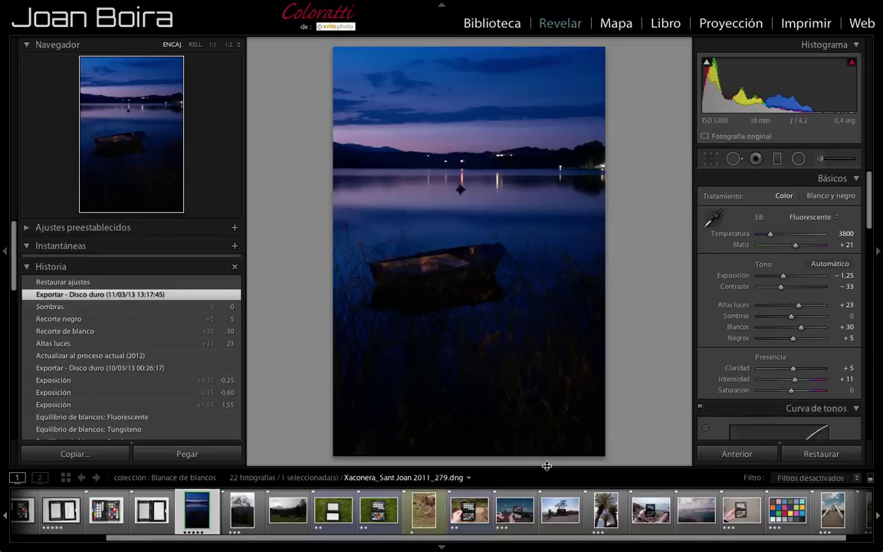
Step: Reset the parked-cars ColorChecker photo to as-shot, then show the palm-tree photo _DSC8840.NEF enlarged
{"action": "scroll", "coordinate": [548, 503], "scroll_direction": "down", "scroll_amount": 2}
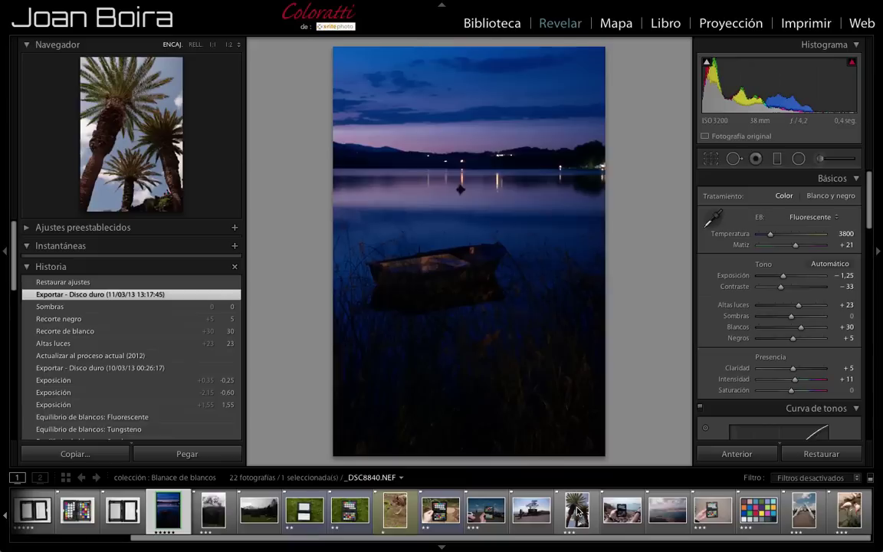
{"action": "left_click", "coordinate": [618, 510]}
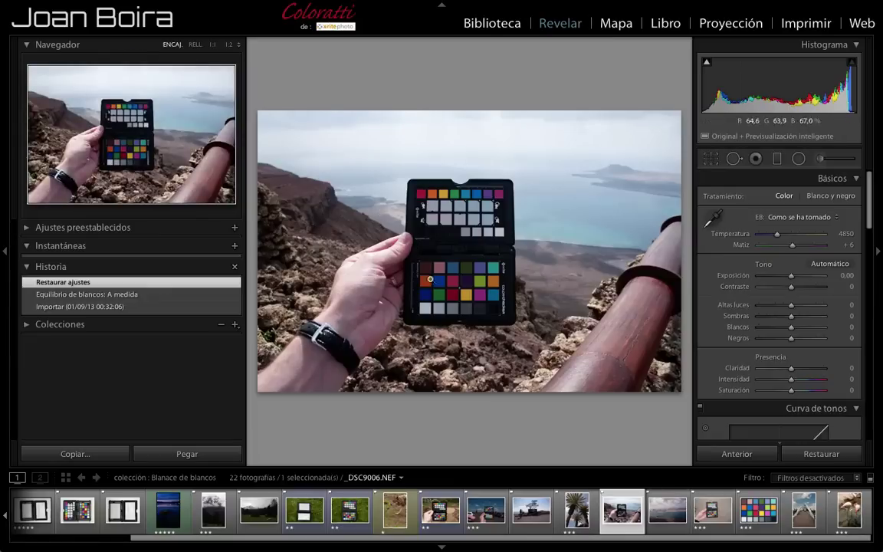
{"action": "left_click", "coordinate": [486, 510]}
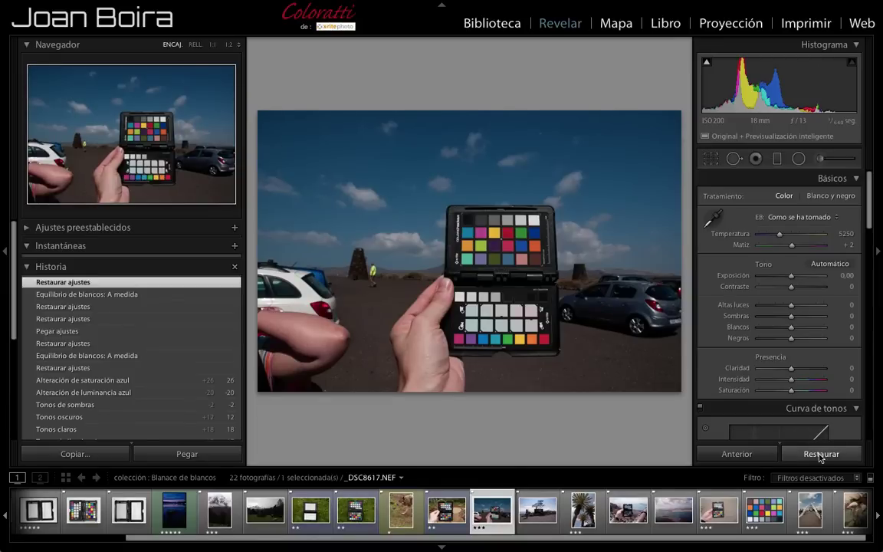
{"action": "left_click", "coordinate": [820, 454]}
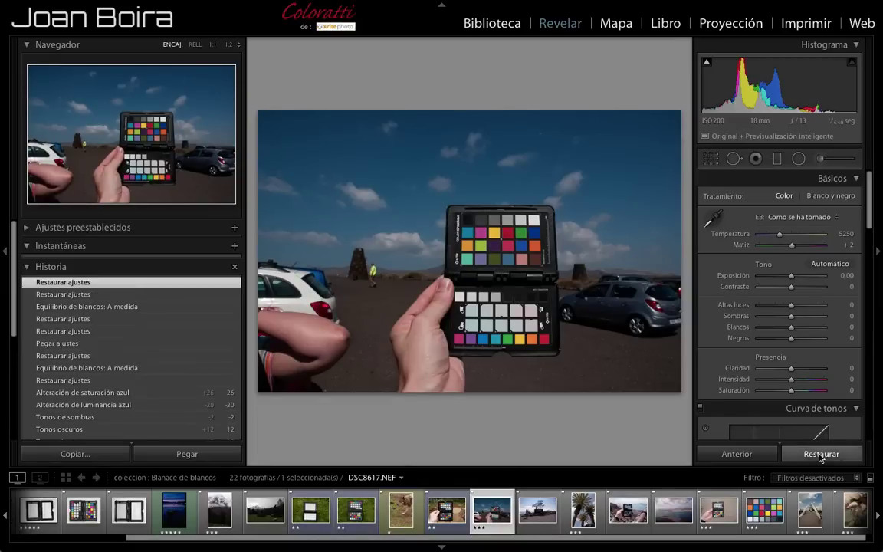
{"action": "left_click", "coordinate": [820, 454]}
{"action": "left_click", "coordinate": [3, 249]}
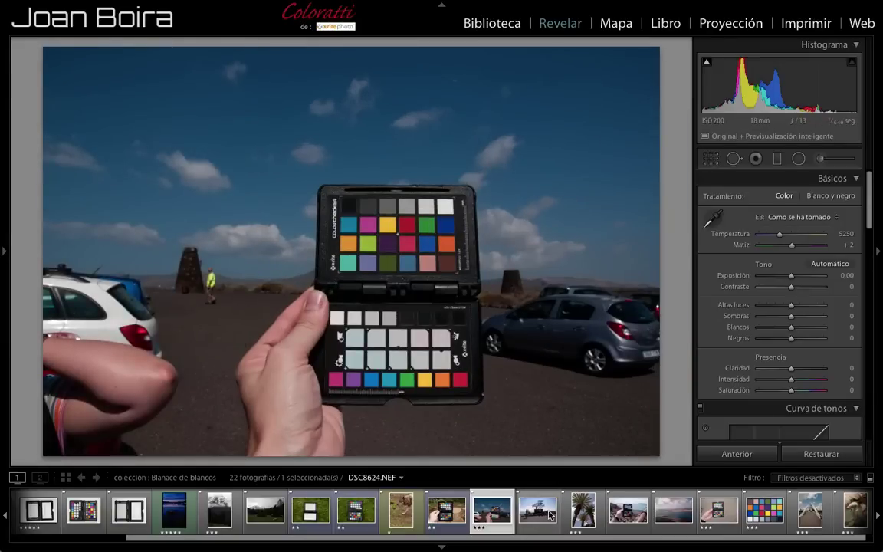
{"action": "left_click", "coordinate": [587, 513]}
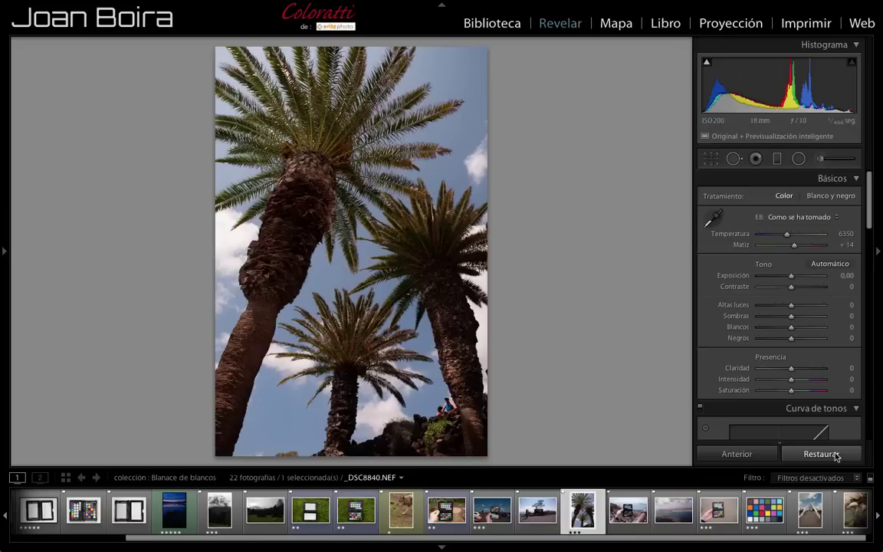
Step: Sample a grey patch on the parked-cars checker, auto-syncing white balance 5100, tint +1 to the palm photo
{"action": "left_click", "coordinate": [496, 514]}
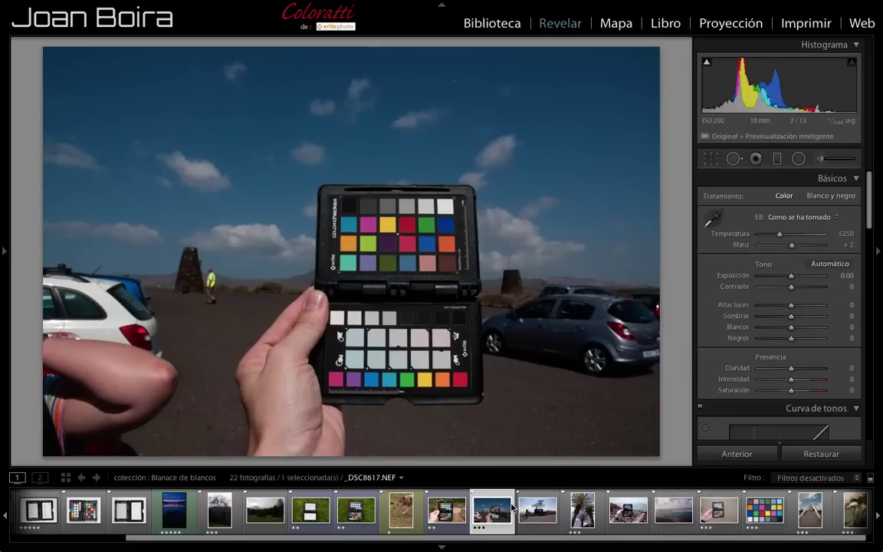
{"action": "left_click", "coordinate": [584, 512], "text": "ctrl"}
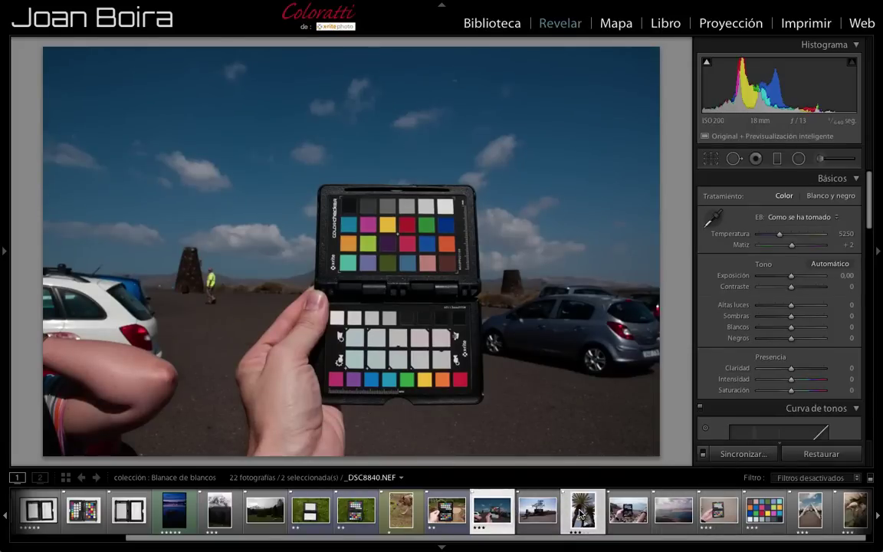
{"action": "mouse_move", "coordinate": [583, 510]}
{"action": "scroll", "coordinate": [745, 429], "scroll_direction": "down", "scroll_amount": 1}
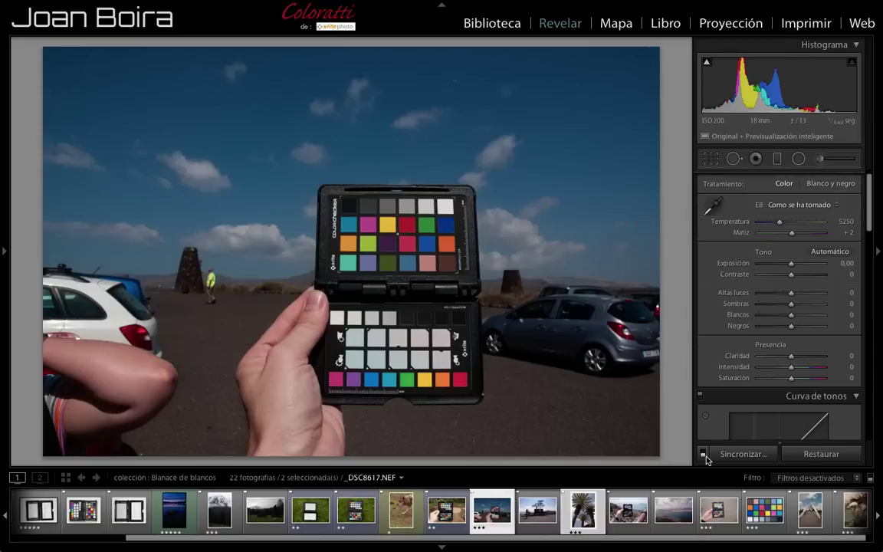
{"action": "key", "text": "ctrl"}
{"action": "key", "text": "w"}
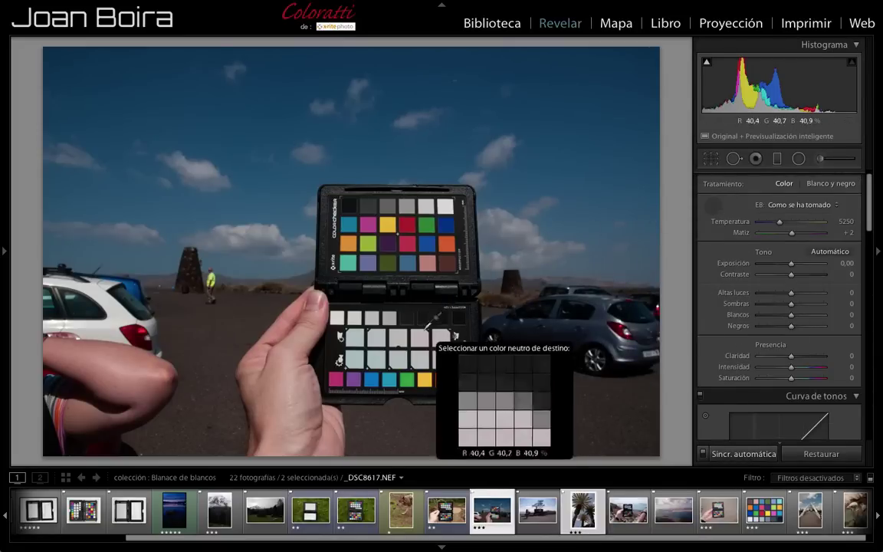
{"action": "left_click", "coordinate": [401, 333]}
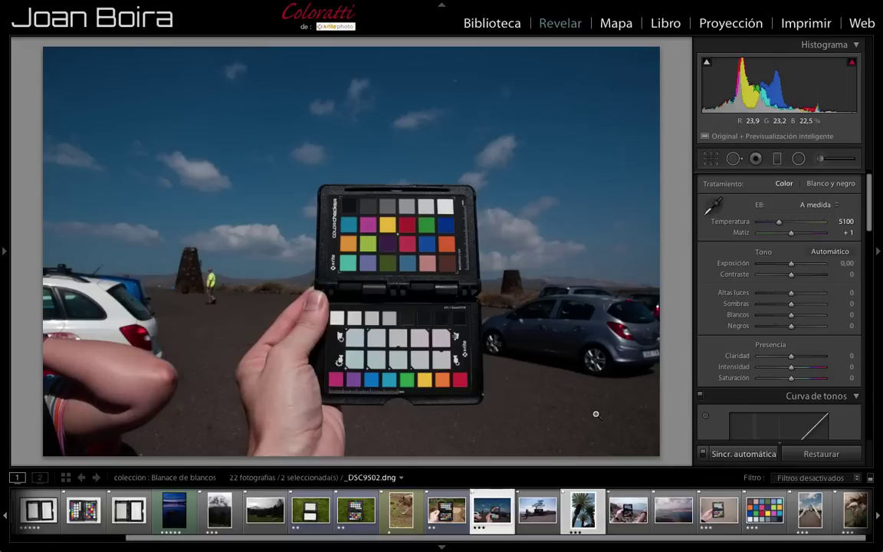
{"action": "left_click", "coordinate": [584, 515]}
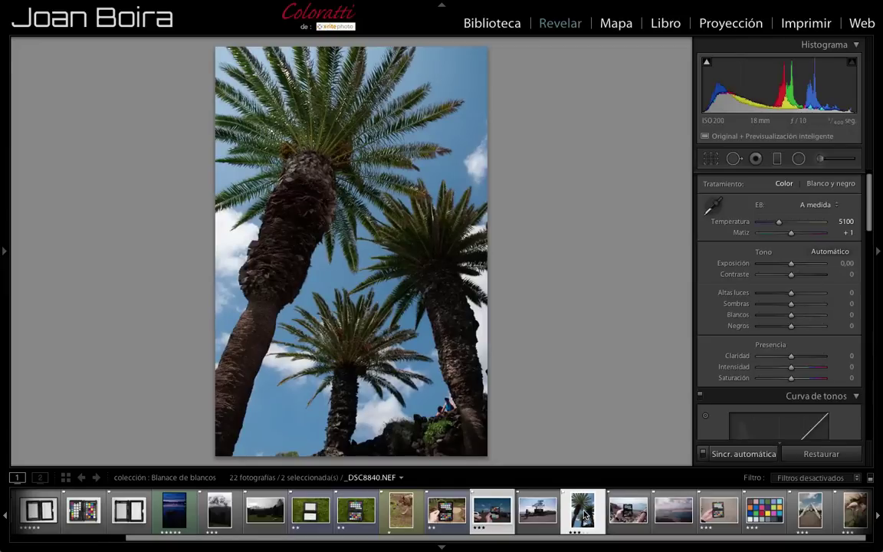
Step: In Before/After view, raise the palm-tree photo's Temperature to 5684, keeping tint +1
{"action": "key", "text": "y"}
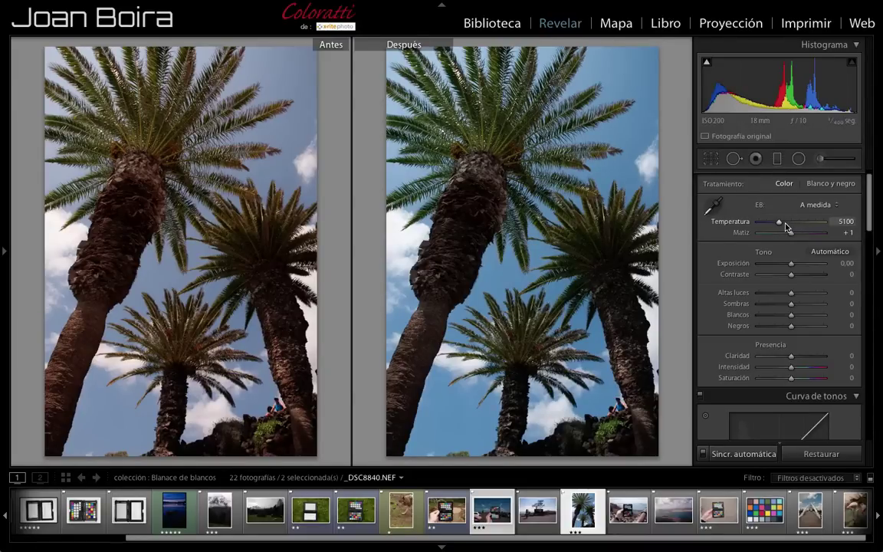
{"action": "left_click_drag", "start_coordinate": [780, 223], "coordinate": [782, 225]}
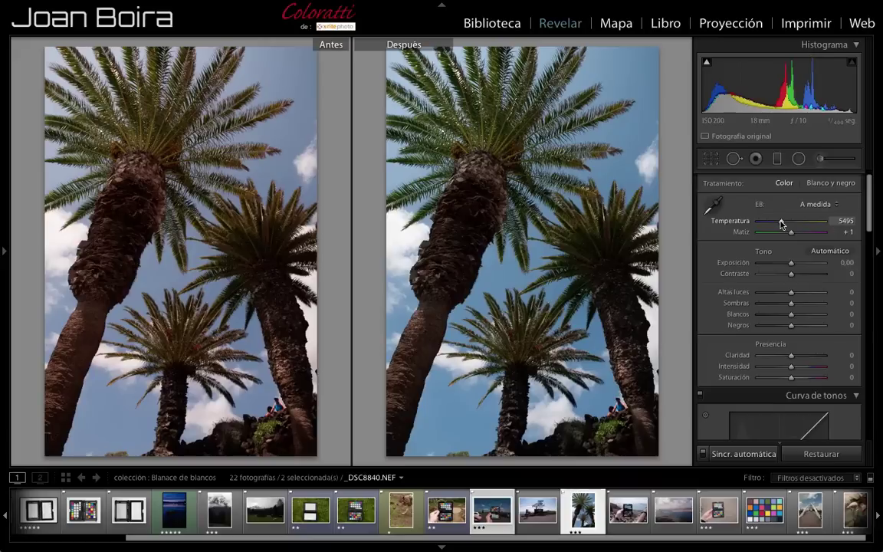
{"action": "left_click_drag", "start_coordinate": [780, 222], "coordinate": [782, 222]}
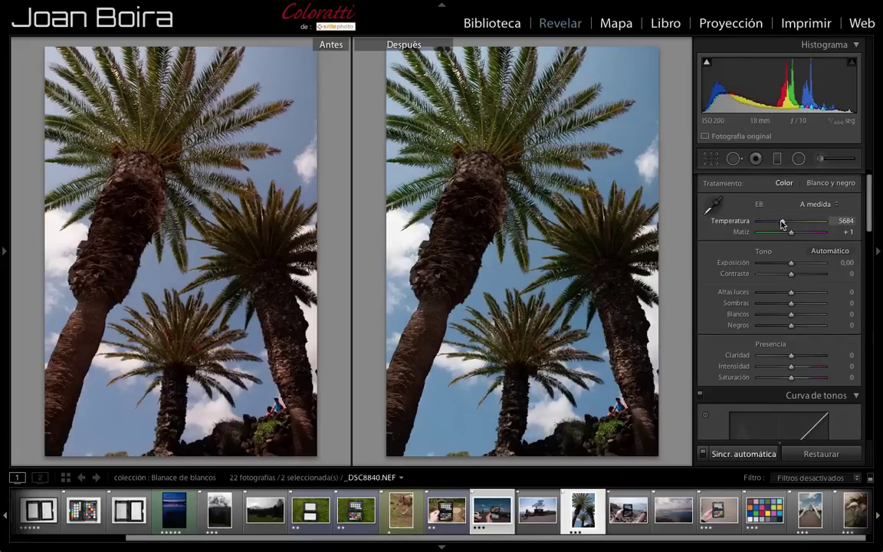